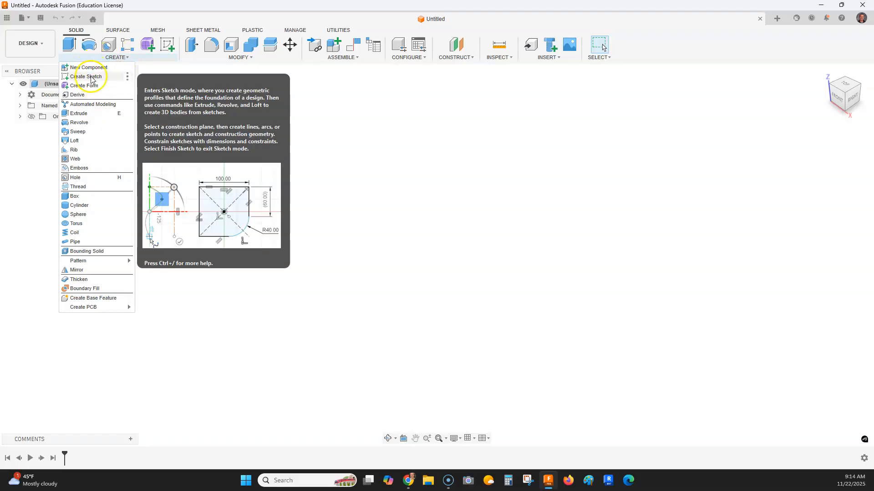
# Create a sketch on the XZ origin plane.
pyautogui.click(93, 78)
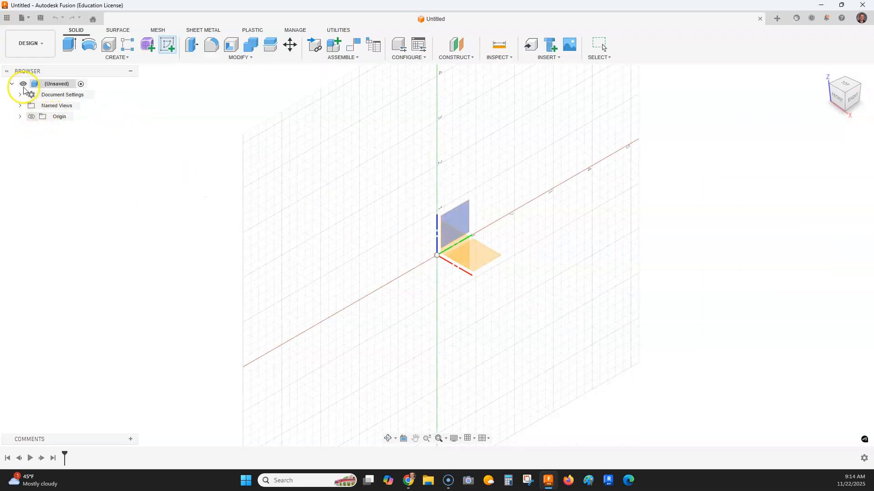
pyautogui.click(20, 116)
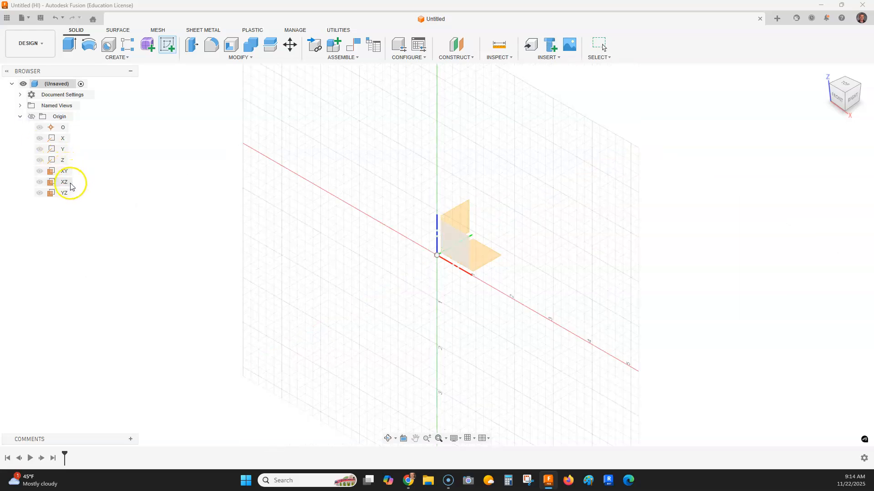
pyautogui.click(66, 185)
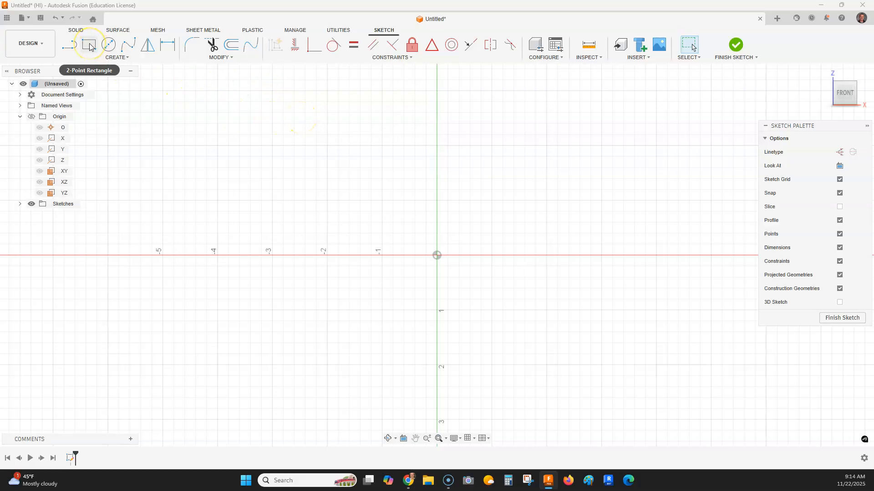
# Sketch a two-point rectangle about 0.98 in wide and 0.71 in high, above the X axis and clear of the origin.
pyautogui.click(98, 57)
pyautogui.moveTo(106, 79)
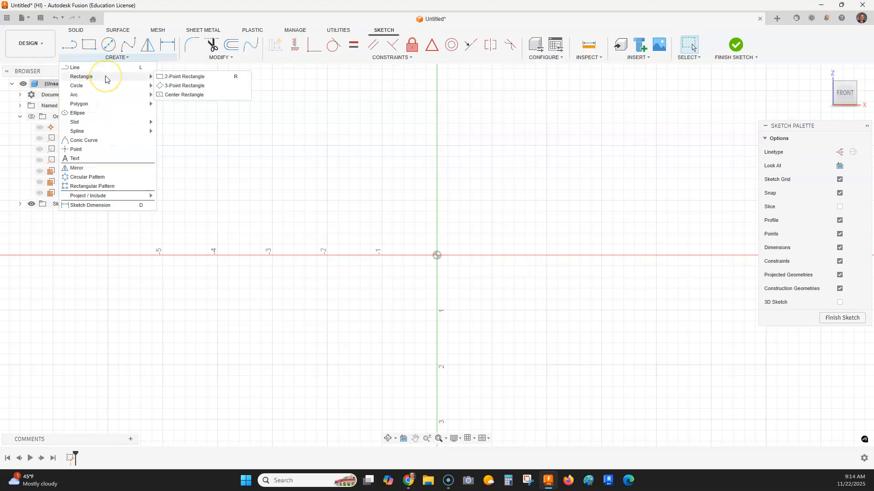
pyautogui.click(173, 5)
pyautogui.press('r')
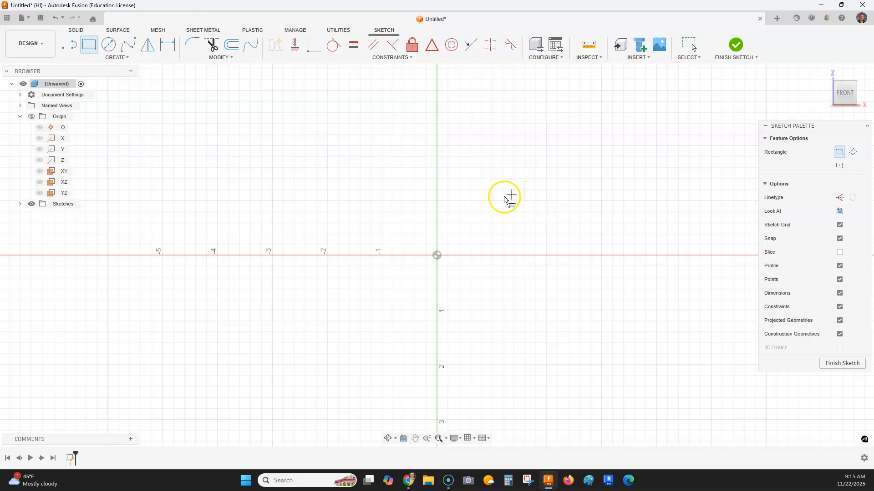
pyautogui.click(481, 190)
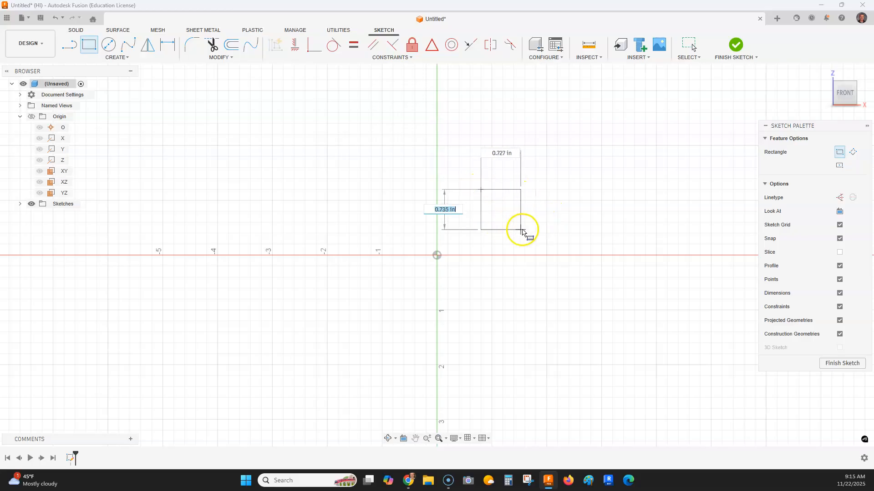
pyautogui.click(535, 228)
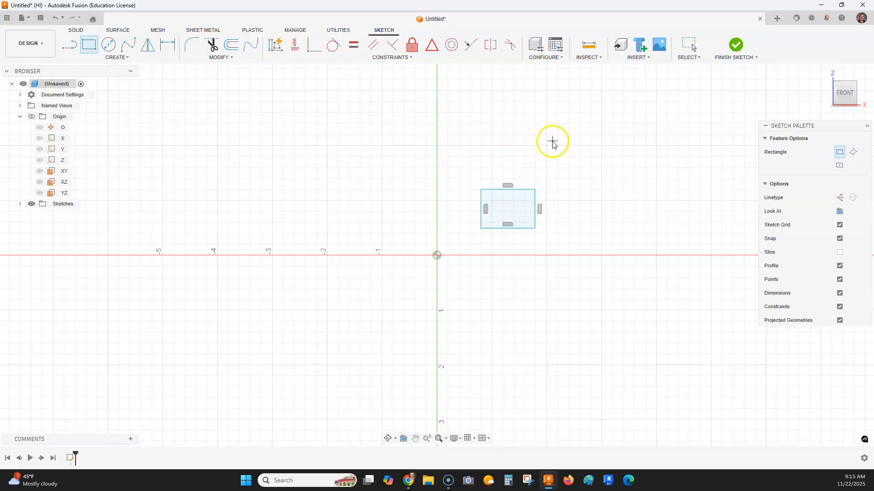
pyautogui.press('Escape')
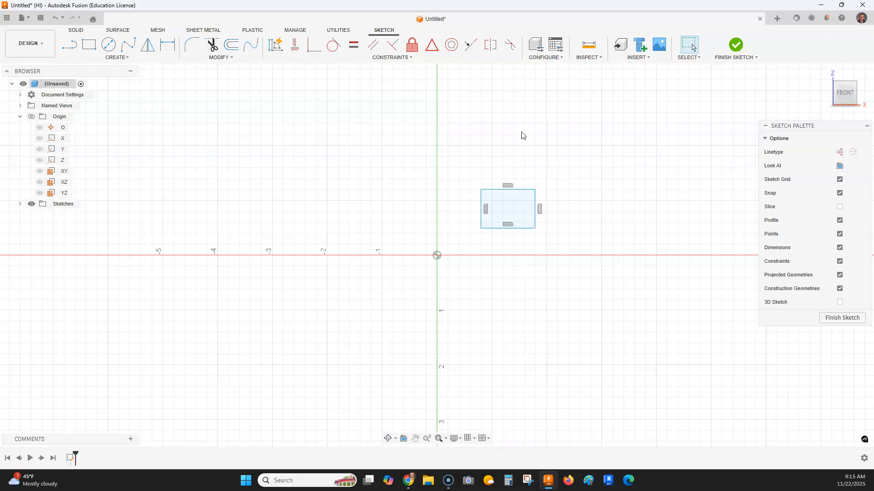
# Copy the whole rectangle with Move/Copy and Create Copy on, offsetting it about 1.42 in X and -1.25 in Y.
pyautogui.click(230, 59)
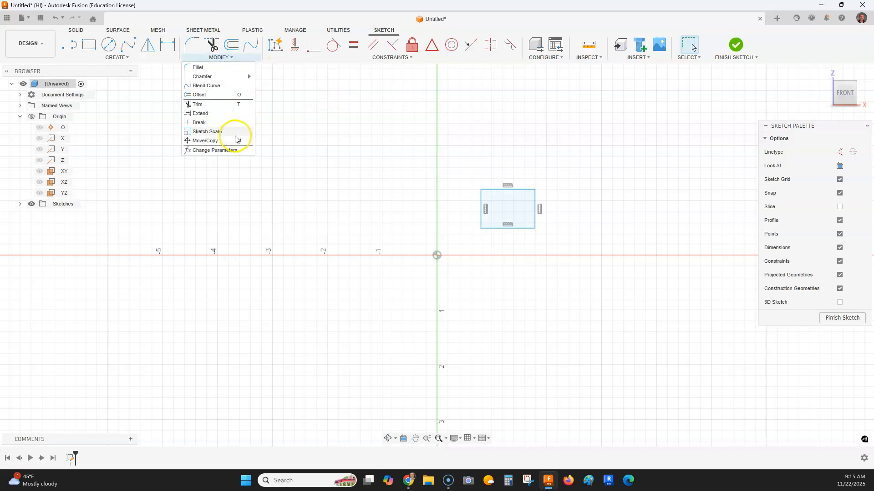
pyautogui.click(221, 141)
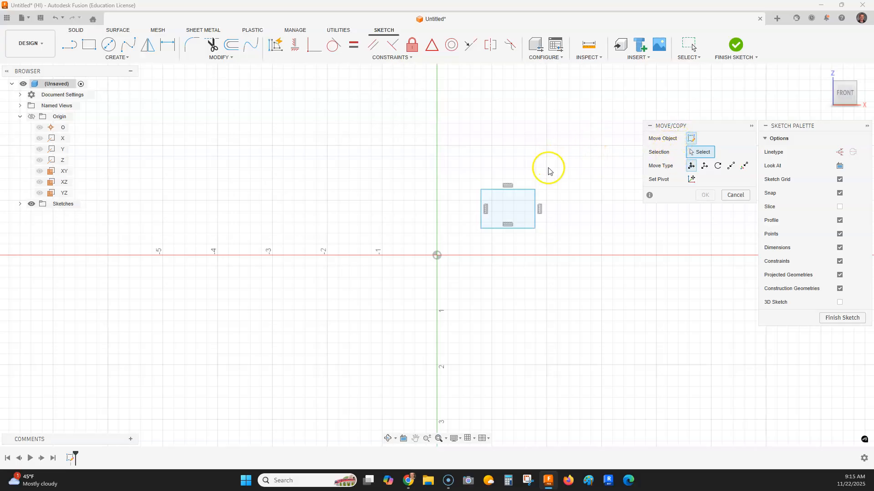
pyautogui.moveTo(583, 149); pyautogui.dragTo(470, 243)
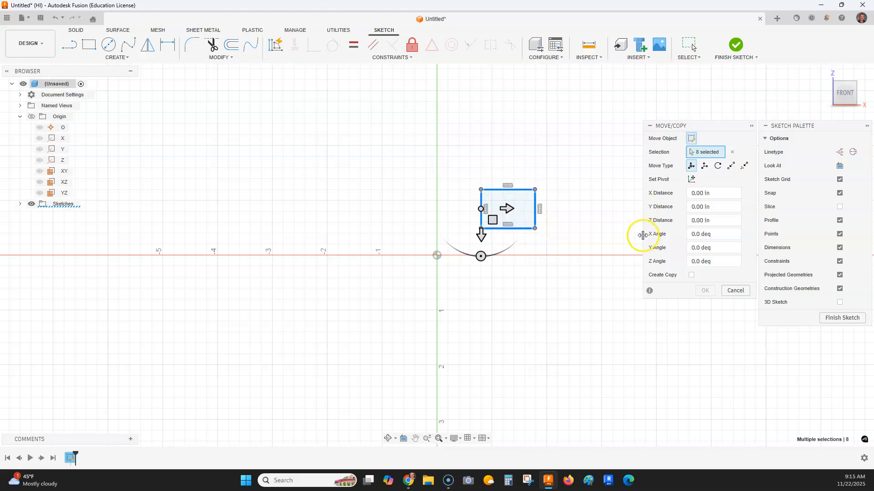
pyautogui.click(692, 276)
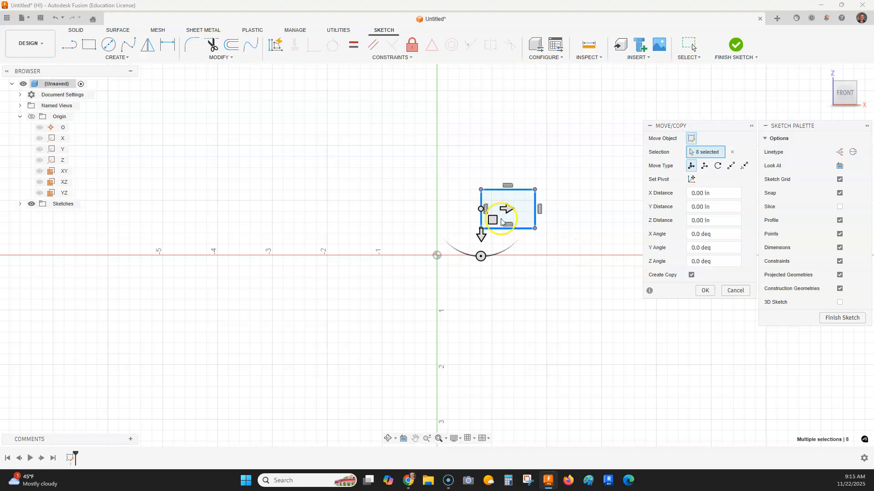
pyautogui.moveTo(494, 220); pyautogui.dragTo(573, 151)
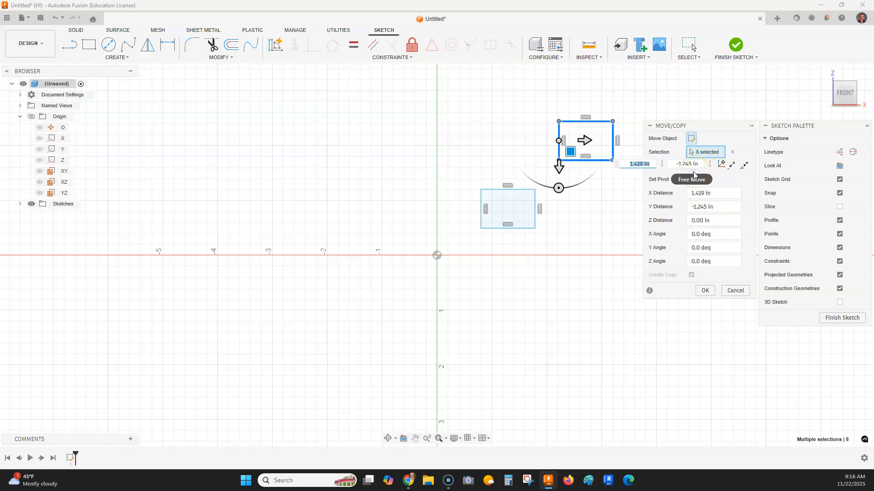
pyautogui.moveTo(734, 124); pyautogui.dragTo(428, 121)
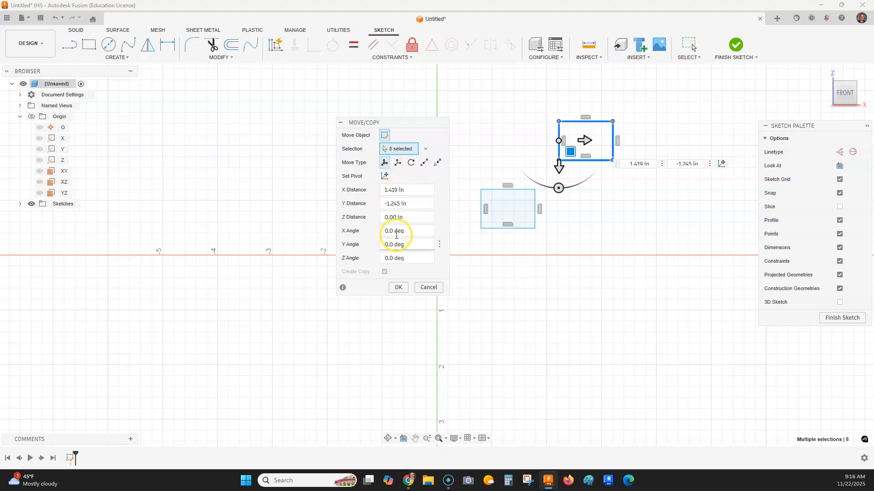
pyautogui.click(398, 287)
# Copy the second rectangle with Create Copy enabled, offsetting the new one about 1.60 in X and -1.19 in Y.
pyautogui.click(217, 59)
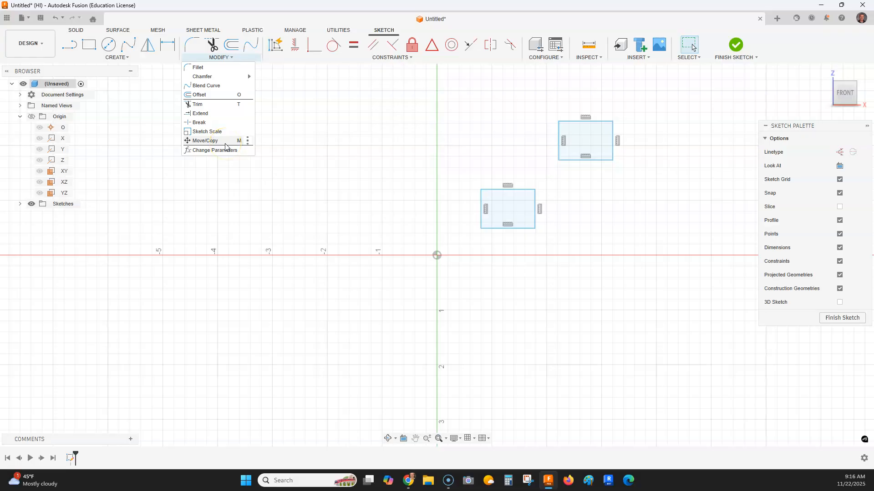
pyautogui.click(225, 144)
pyautogui.moveTo(669, 113); pyautogui.dragTo(543, 174)
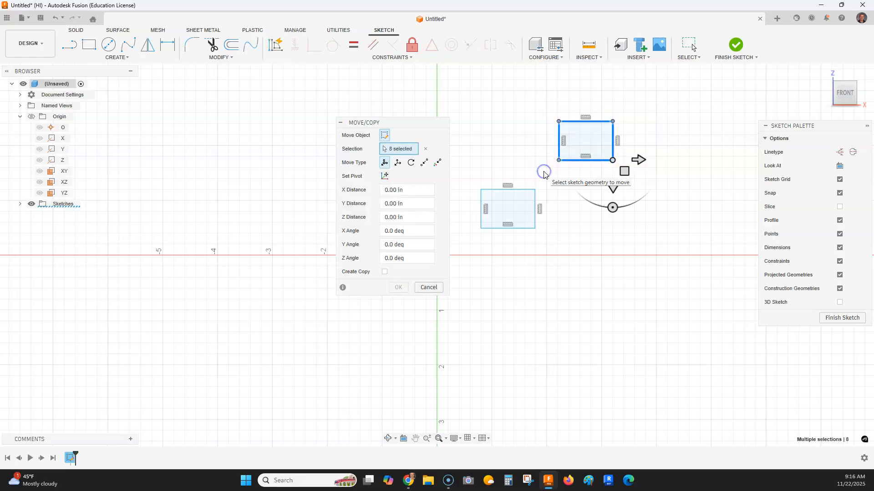
pyautogui.click(385, 271)
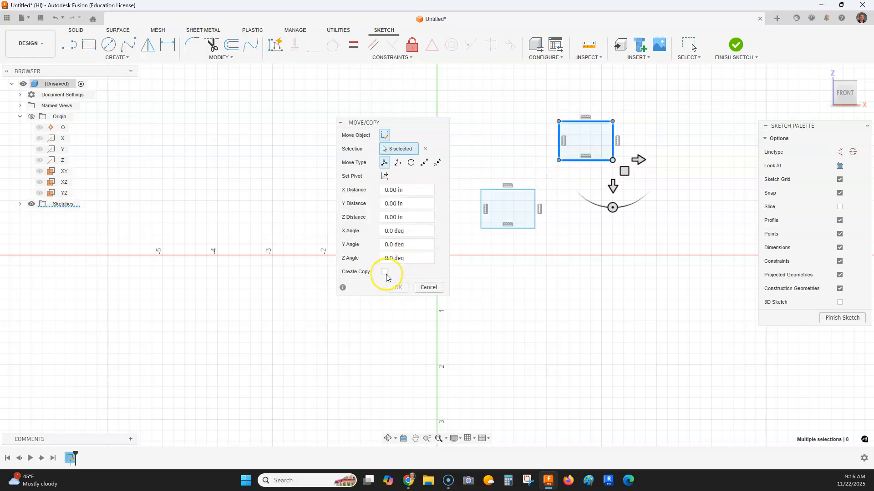
pyautogui.moveTo(625, 171); pyautogui.dragTo(708, 111)
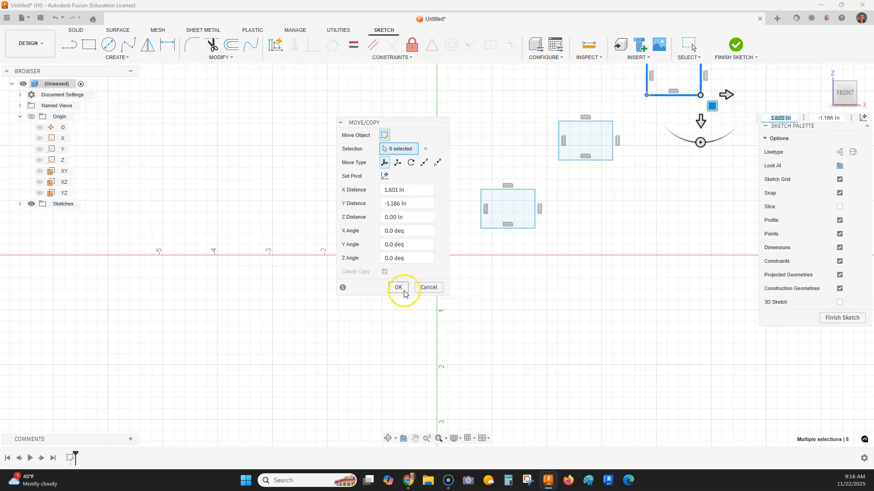
pyautogui.click(398, 287)
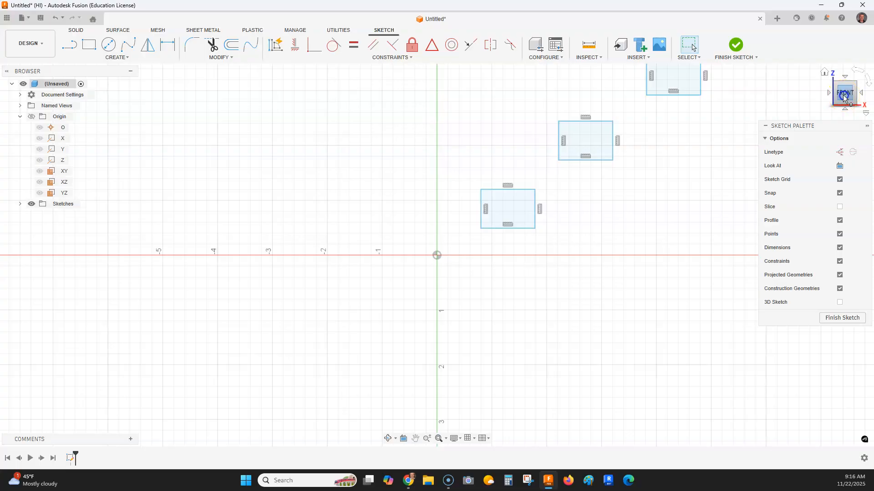
pyautogui.click(843, 94)
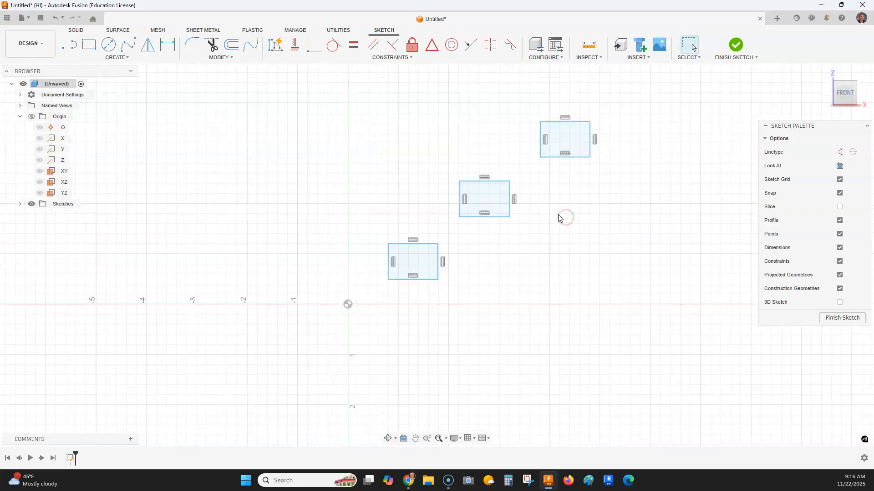
pyautogui.moveTo(585, 198); pyautogui.dragTo(583, 221, button='middle')
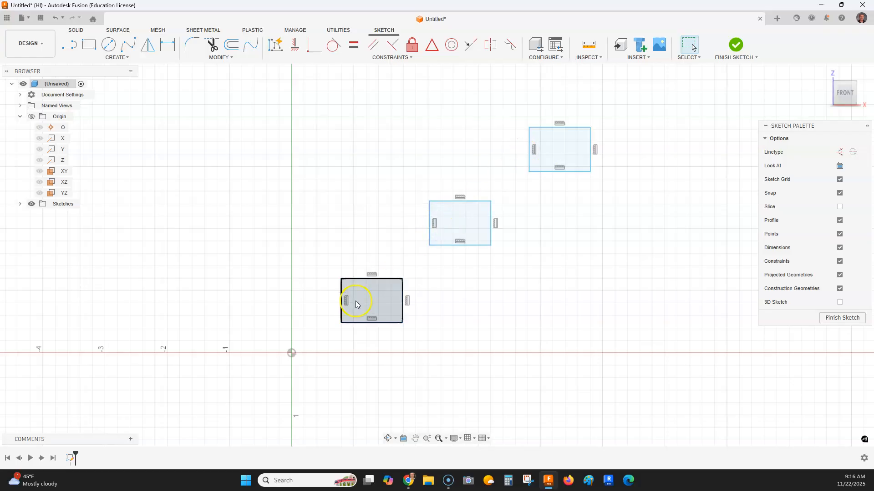
pyautogui.scroll(2, 514, 246)
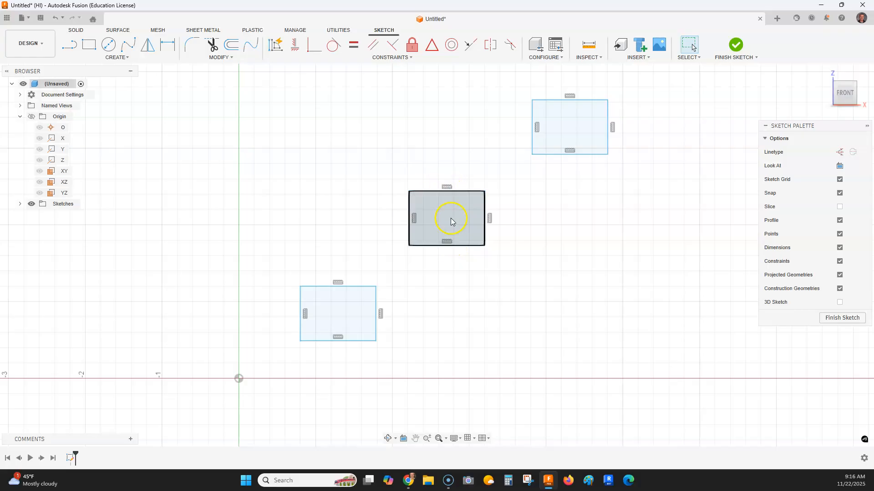
pyautogui.scroll(-1, 509, 226)
pyautogui.scroll(-2, 509, 226)
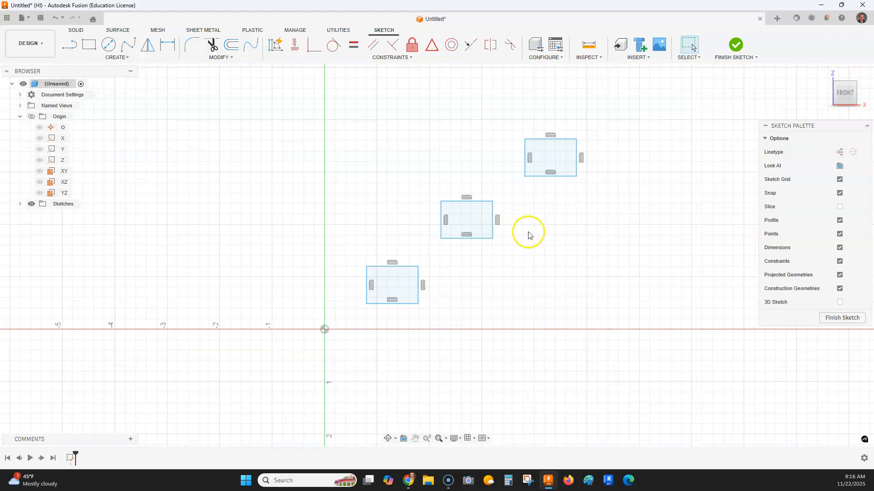
pyautogui.moveTo(564, 249); pyautogui.dragTo(547, 248, button='middle')
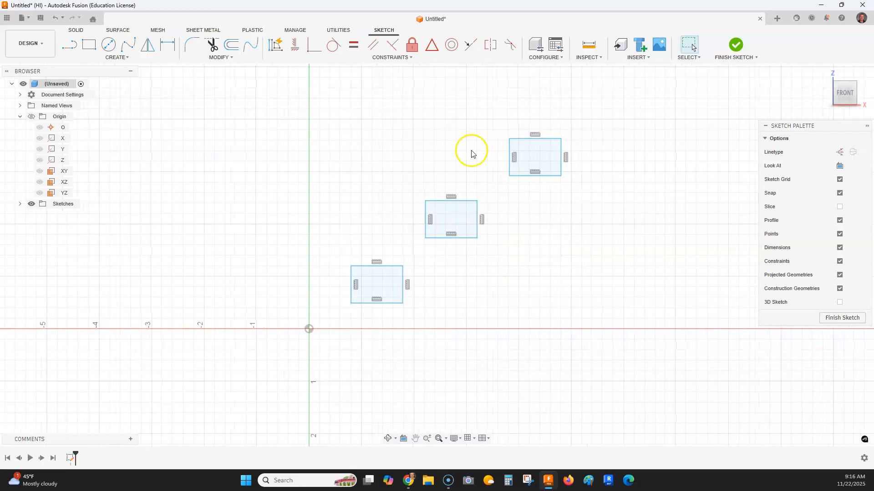
pyautogui.click(164, 63)
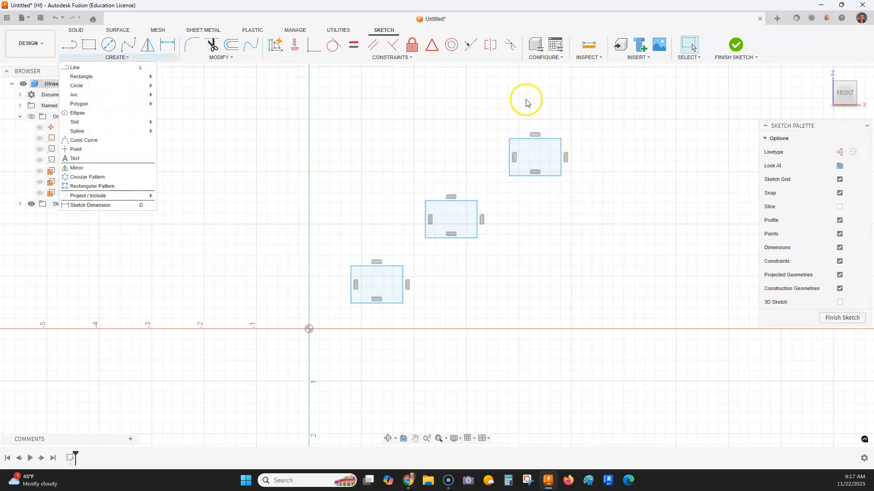
pyautogui.click(356, 109)
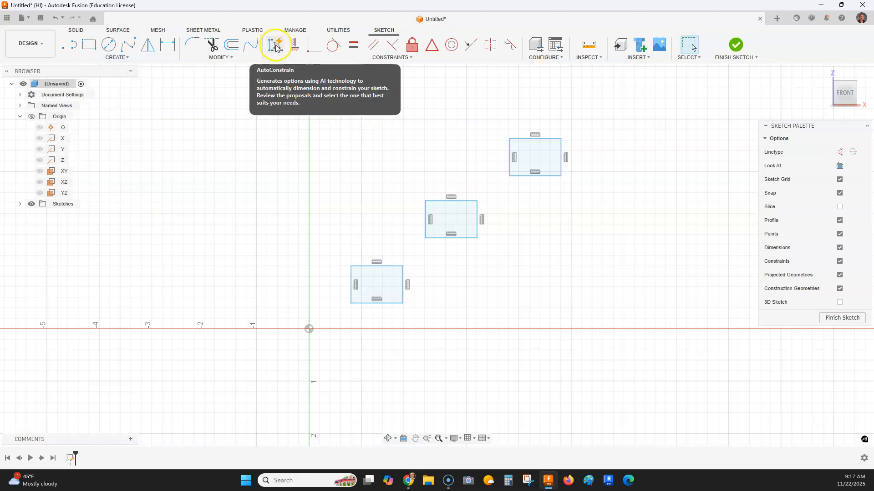
# Run AutoConstrain from datum on the three rectangles, using the sketch origin as the datum point.
pyautogui.click(288, 58)
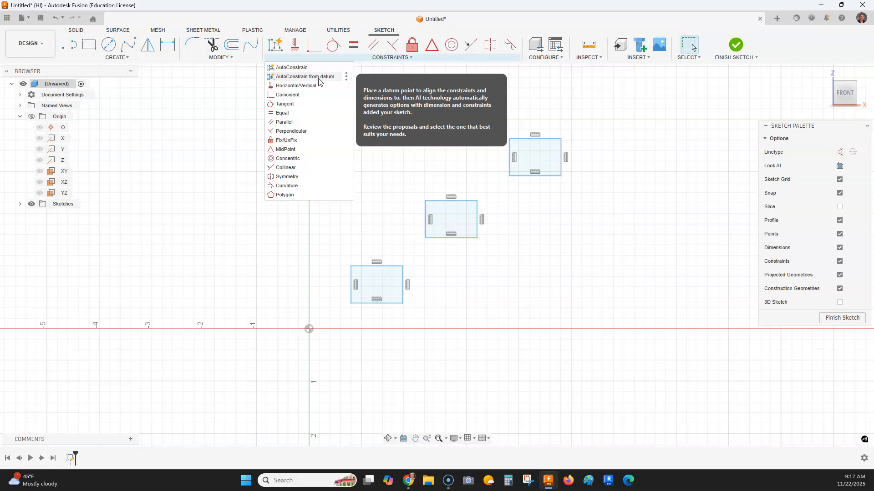
pyautogui.click(305, 80)
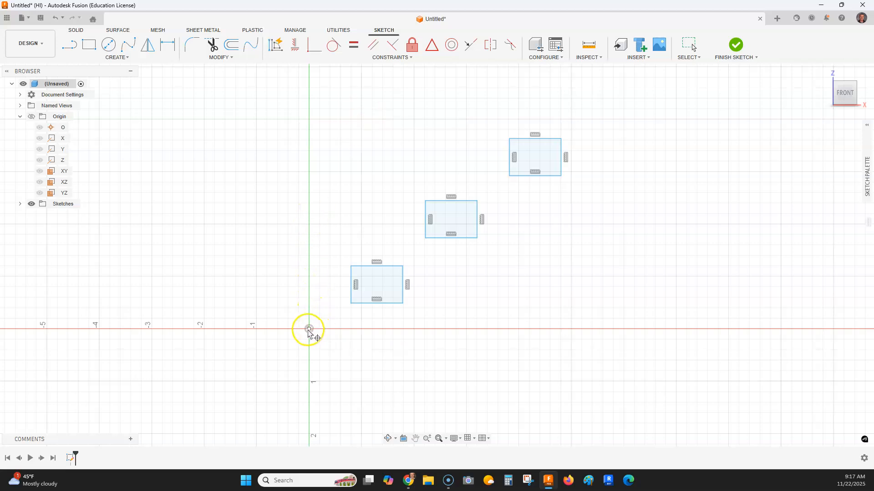
pyautogui.click(308, 330)
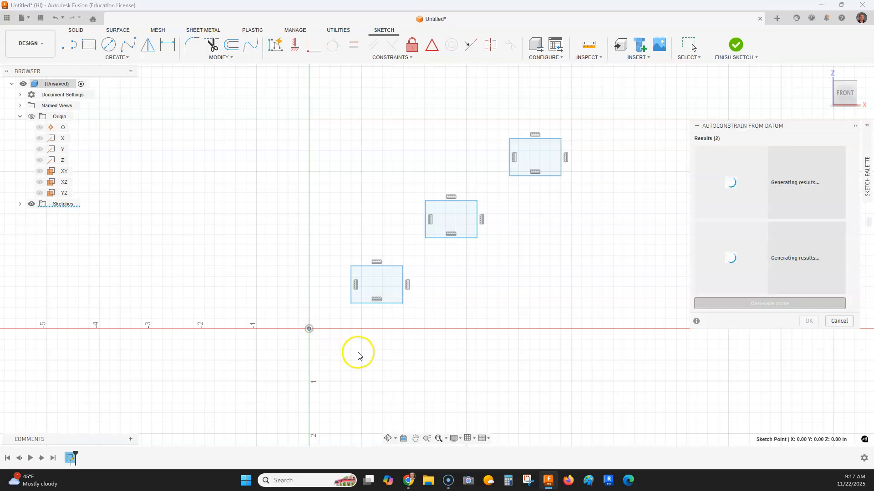
pyautogui.scroll(-1, 532, 286)
pyautogui.moveTo(532, 285); pyautogui.dragTo(581, 239, button='middle')
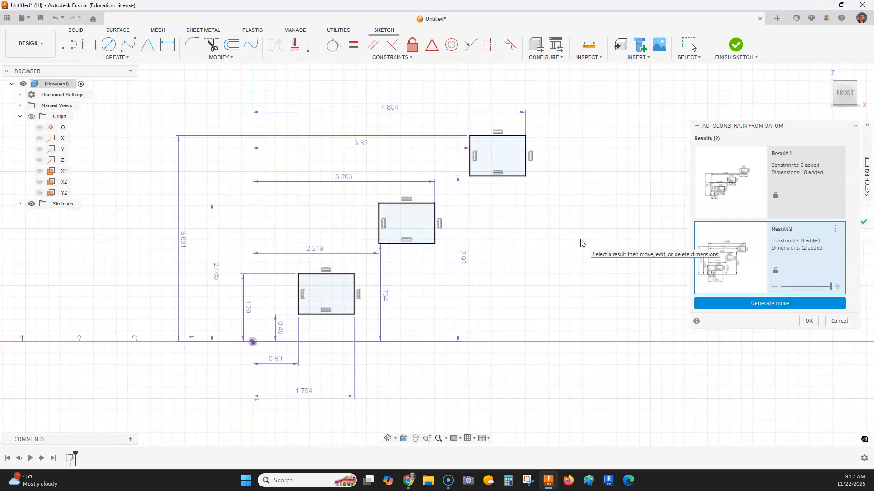
pyautogui.click(457, 118)
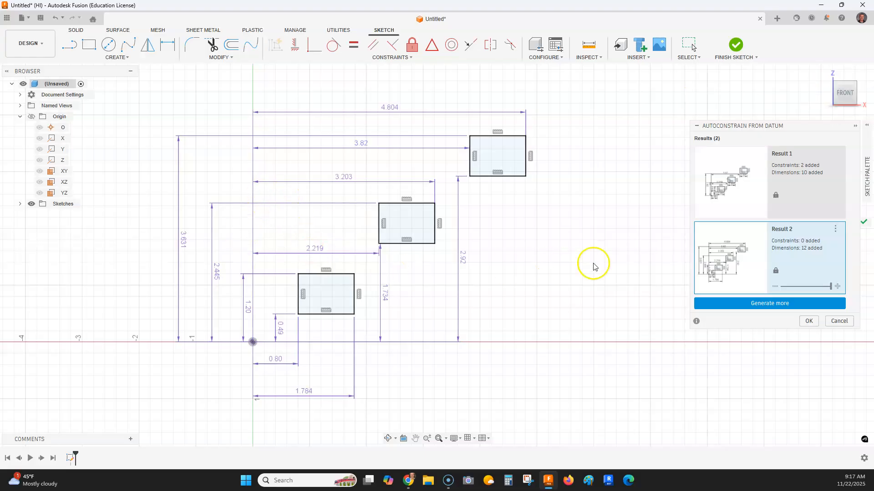
# Preview AutoConstrain Result 1 and Result 2 on the three rectangles and generate more results.
pyautogui.click(789, 256)
pyautogui.click(773, 198)
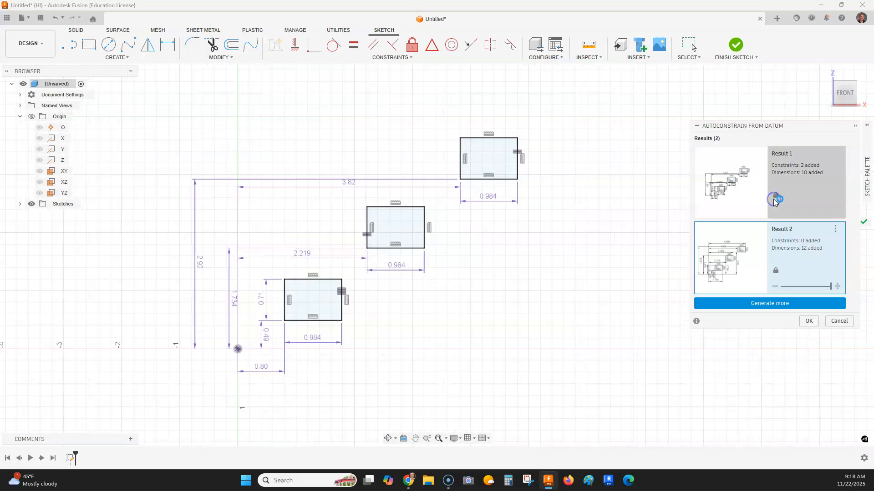
pyautogui.click(776, 239)
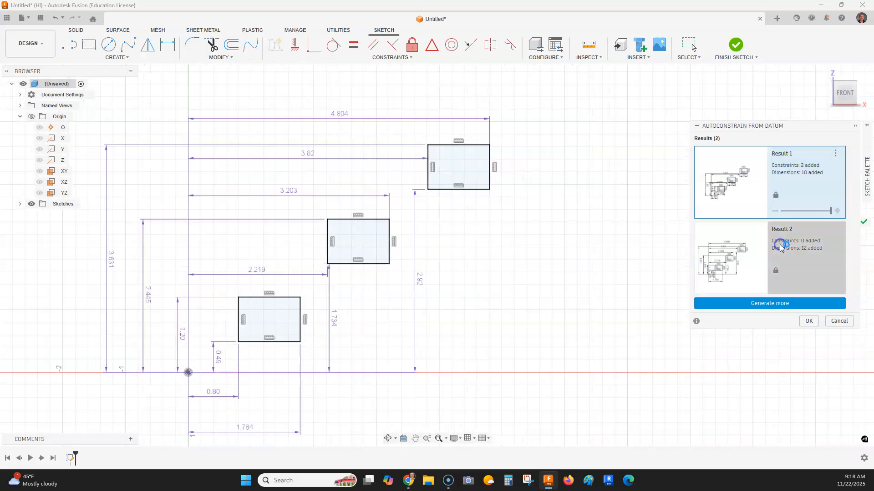
pyautogui.click(716, 308)
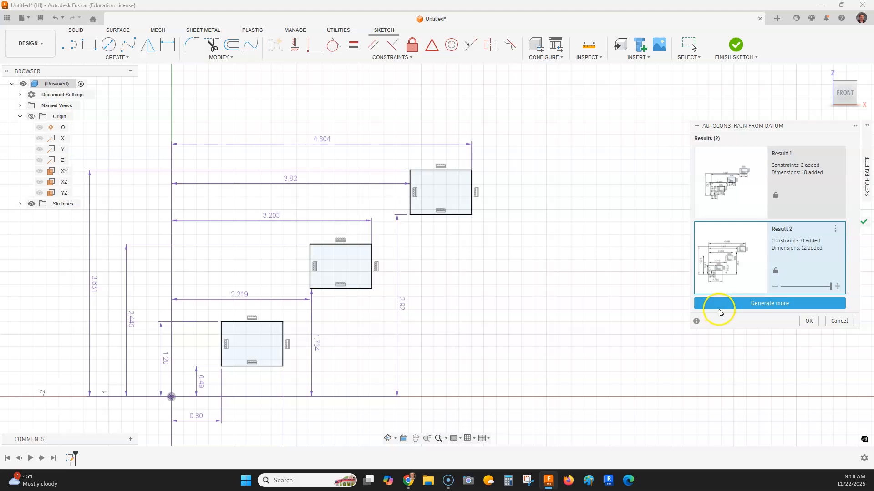
pyautogui.click(813, 319)
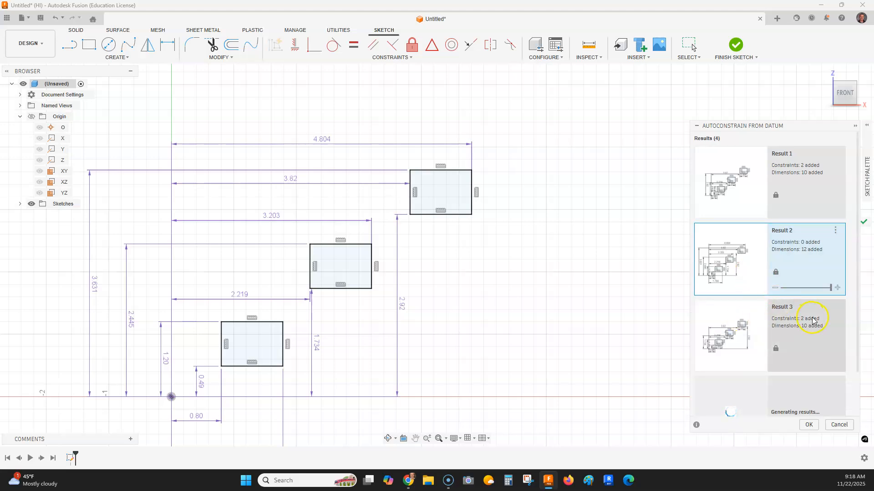
# Compare the AutoConstrain results and accept Result 4, which chains the dimensions from one rectangle to the next.
pyautogui.scroll(-2, 798, 331)
pyautogui.click(795, 338)
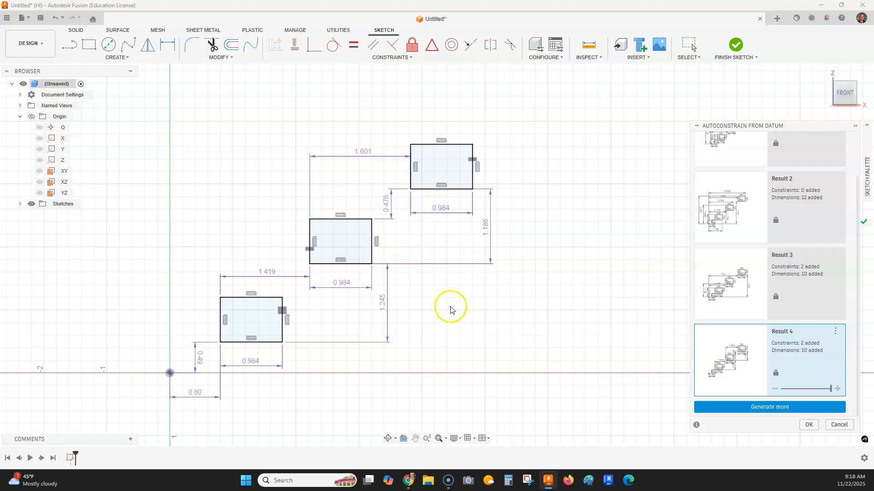
pyautogui.scroll(2, 736, 249)
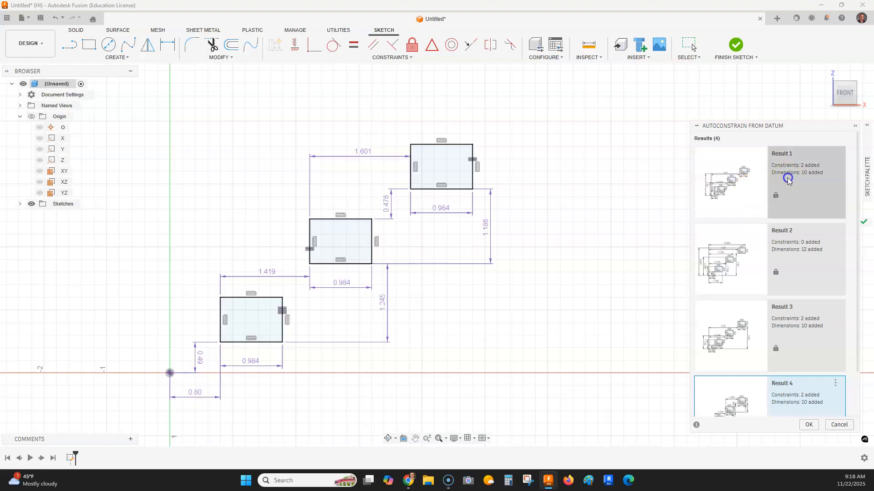
pyautogui.click(787, 177)
pyautogui.click(803, 251)
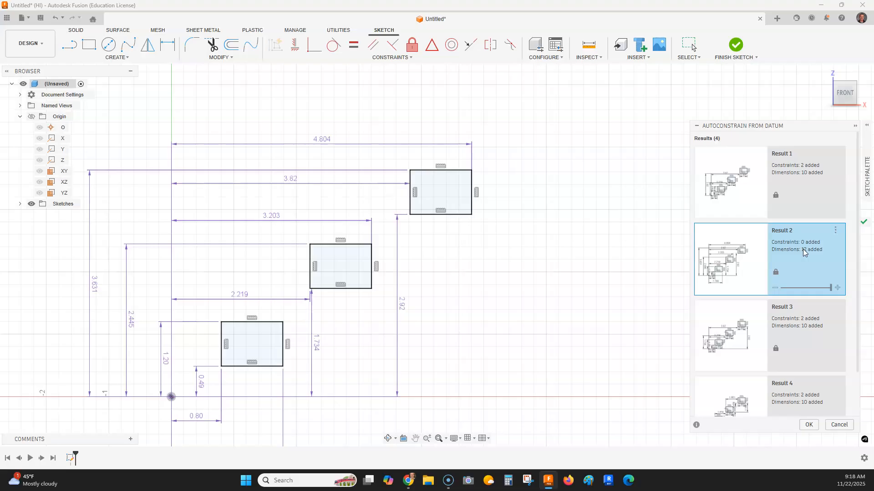
pyautogui.scroll(-2, 801, 273)
pyautogui.click(803, 345)
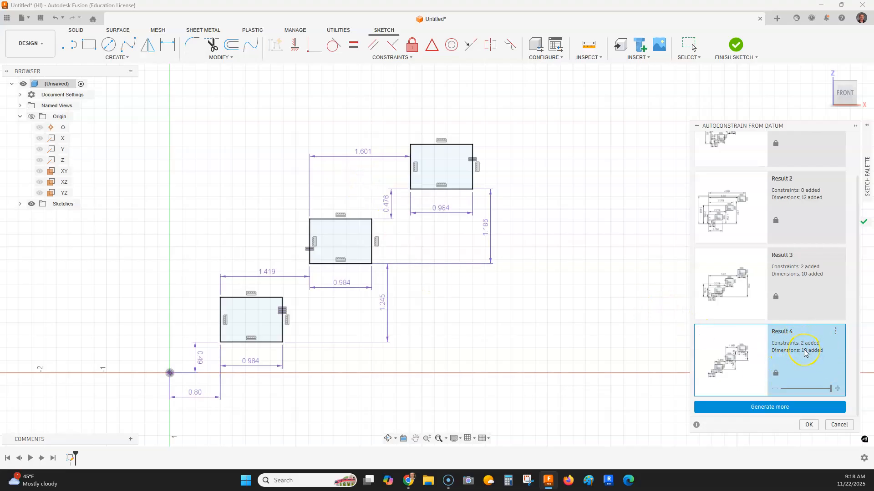
pyautogui.click(810, 426)
pyautogui.click(585, 244)
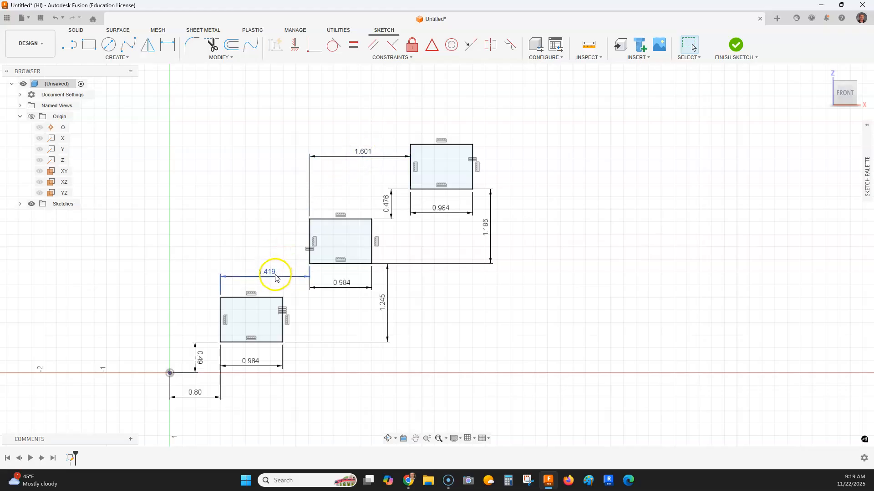
# Link the horizontal spacing between the middle and upper rectangles to d1, the horizontal spacing between the lower and middle ones.
pyautogui.doubleClick(366, 152)
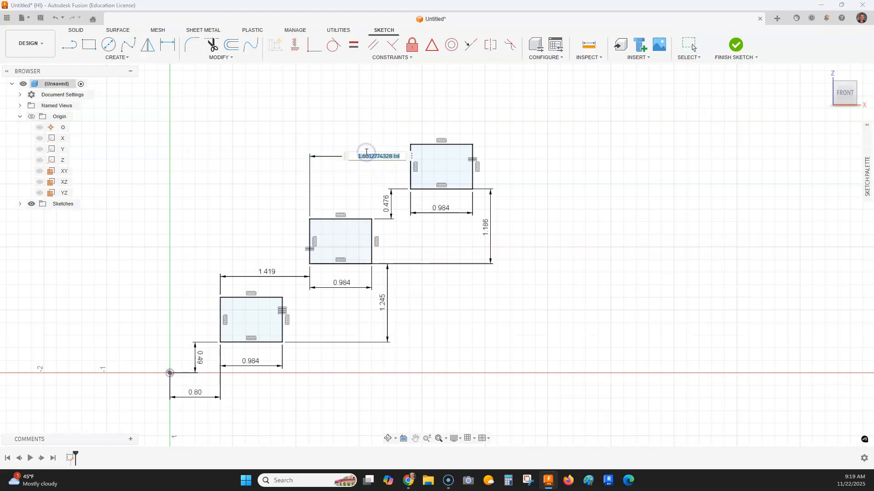
pyautogui.click(271, 274)
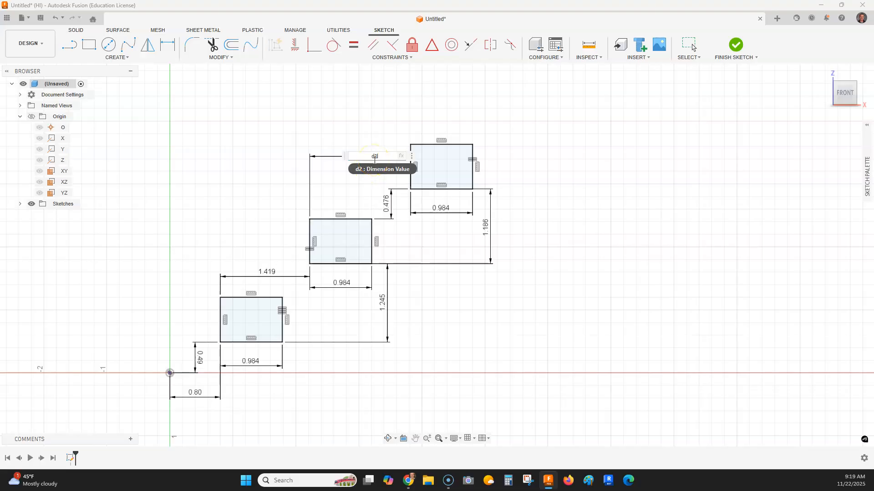
pyautogui.click(374, 173)
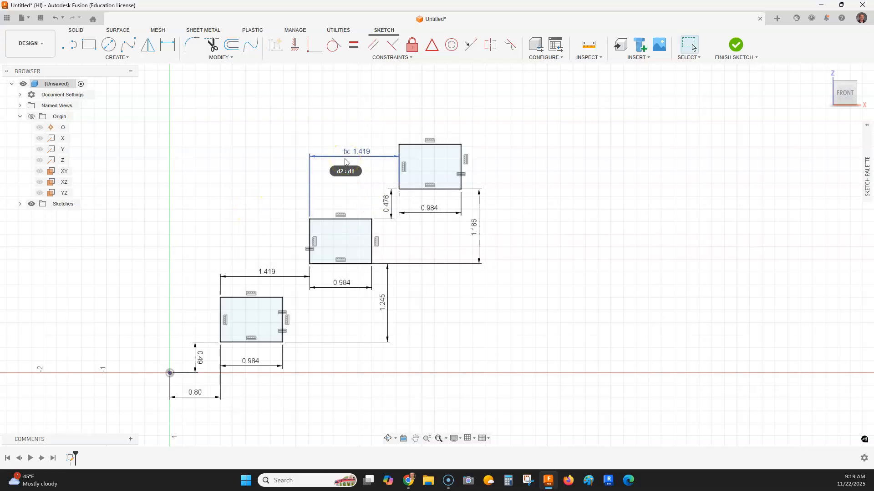
pyautogui.click(272, 274)
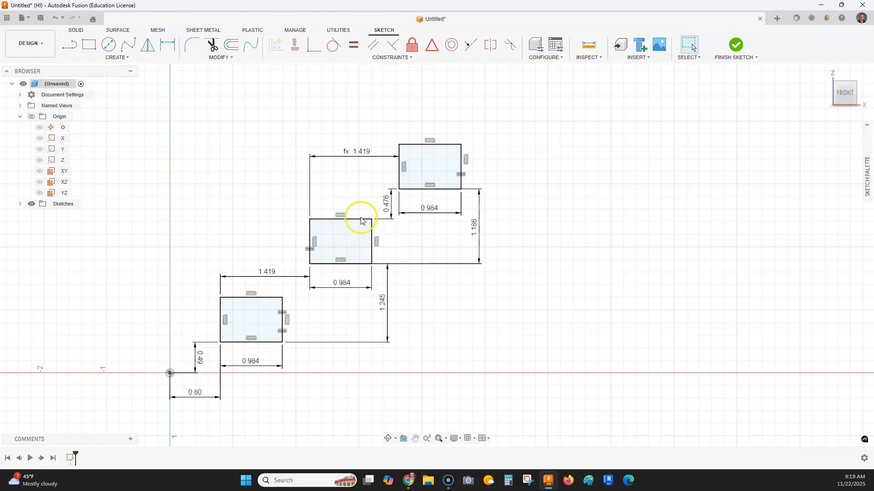
# Link the vertical gap between the middle and upper rectangles to d10, the lowest rectangle's height above the origin.
pyautogui.doubleClick(383, 204)
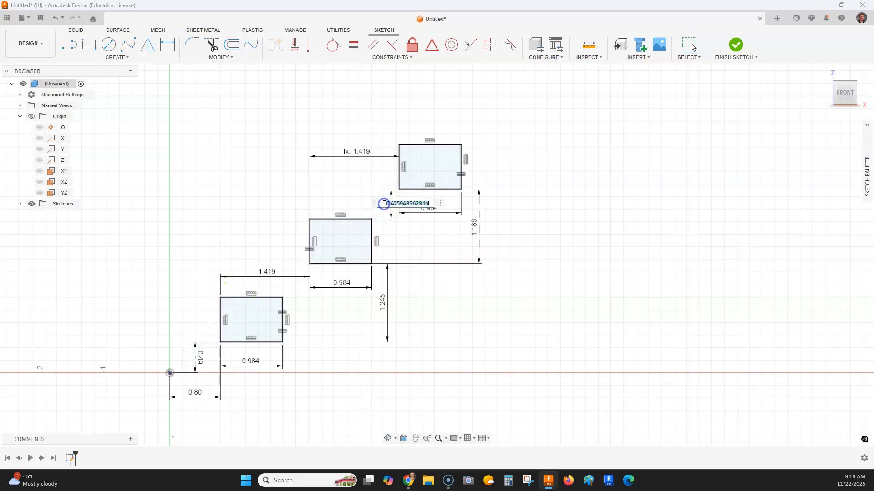
pyautogui.click(199, 364)
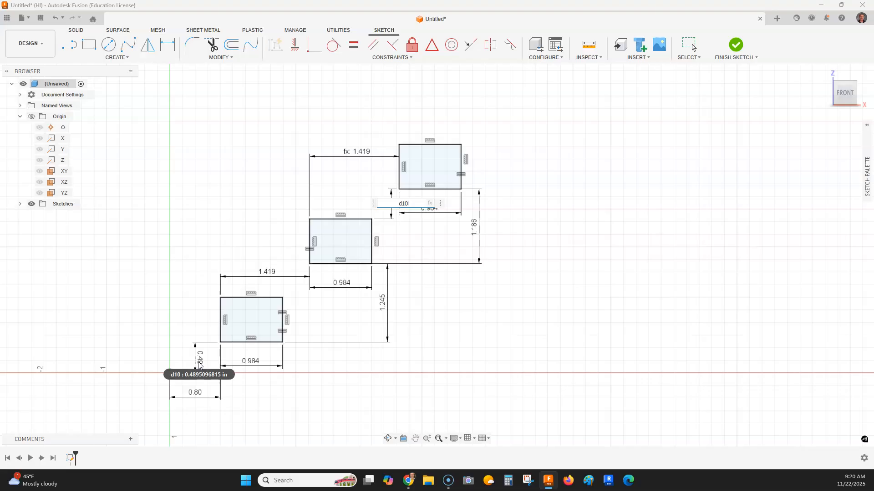
pyautogui.press('Return')
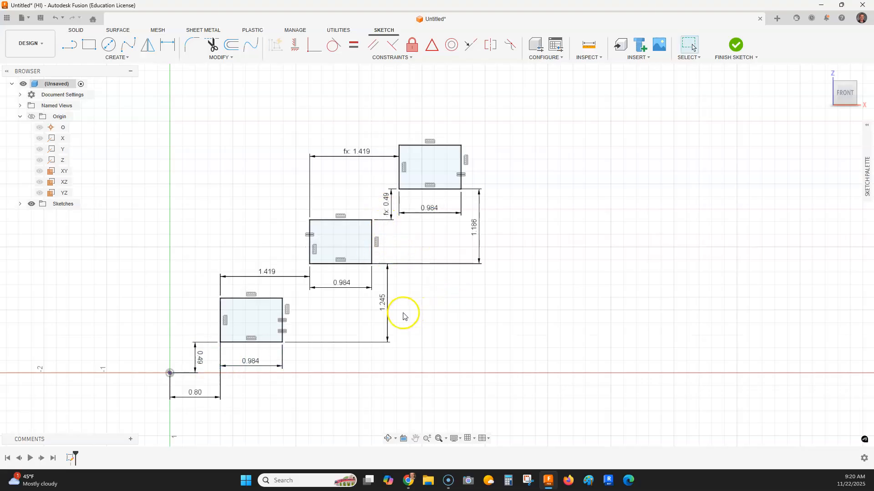
# Link the vertical distance between the middle and upper rectangles' bottom edges to the matching dimension between the lower and middle rectangles.
pyautogui.doubleClick(477, 229)
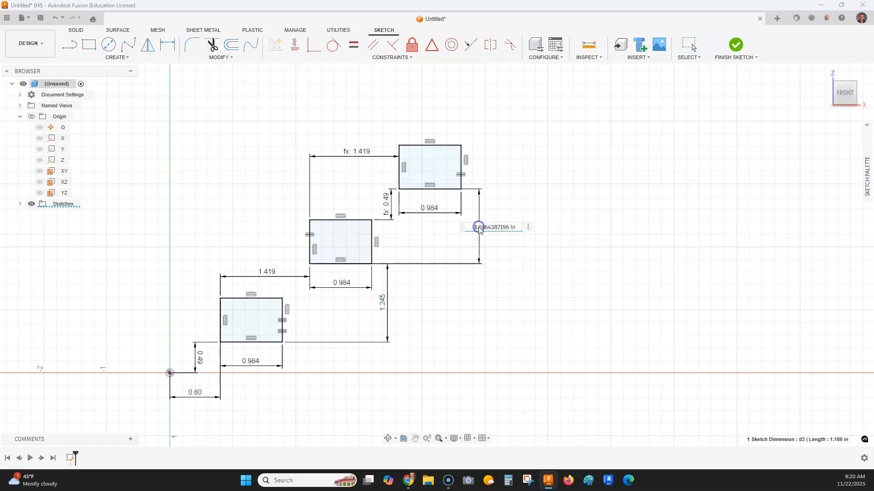
pyautogui.click(387, 304)
pyautogui.press('Return')
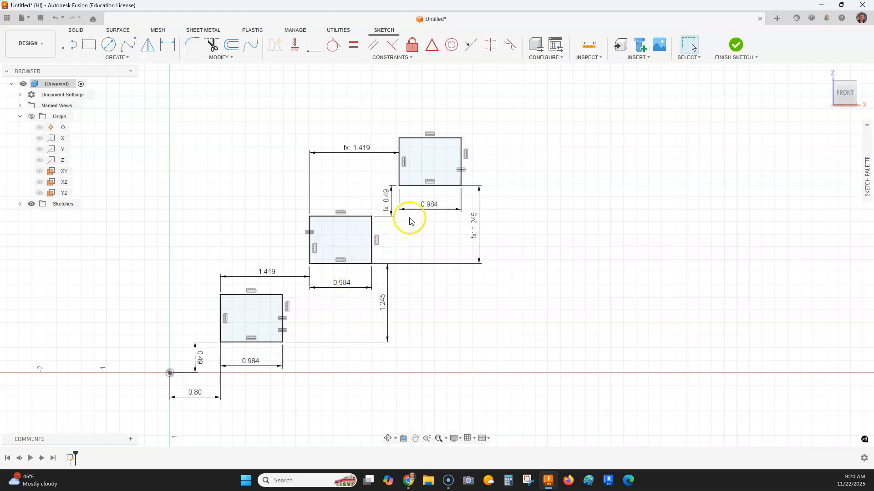
pyautogui.moveTo(419, 213)
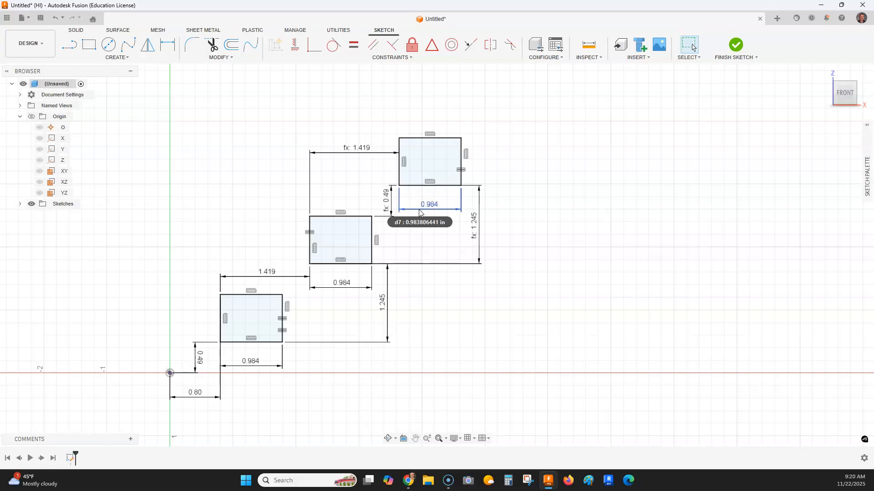
# Try to dimension the vertical gap between the lowest rectangle's top-right corner and the middle rectangle's bottom-left corner.
pyautogui.click(168, 44)
pyautogui.click(309, 263)
pyautogui.click(283, 295)
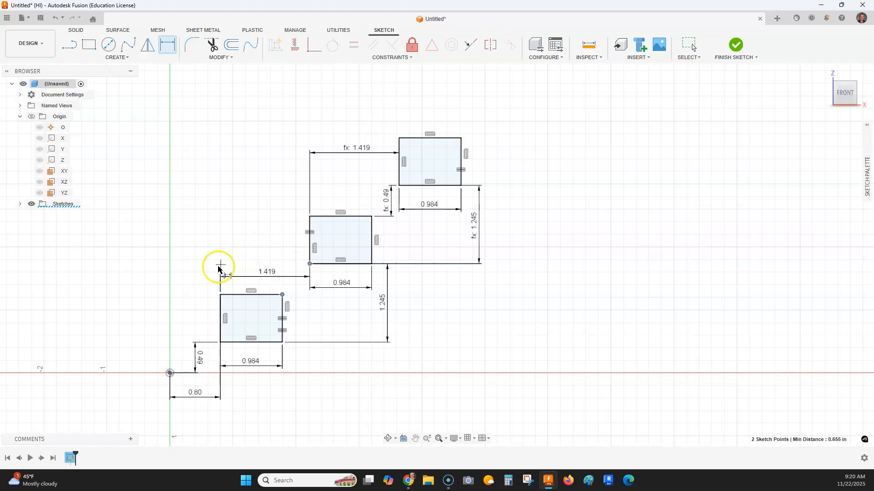
pyautogui.click(199, 278)
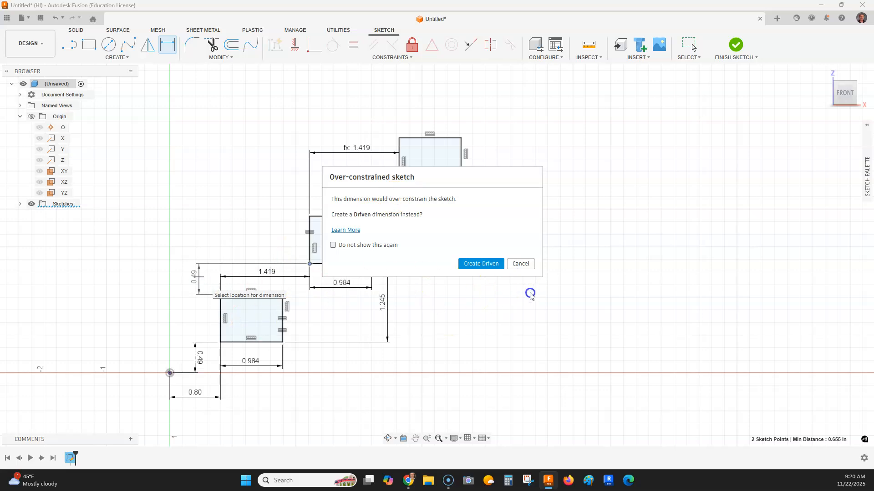
pyautogui.click(526, 264)
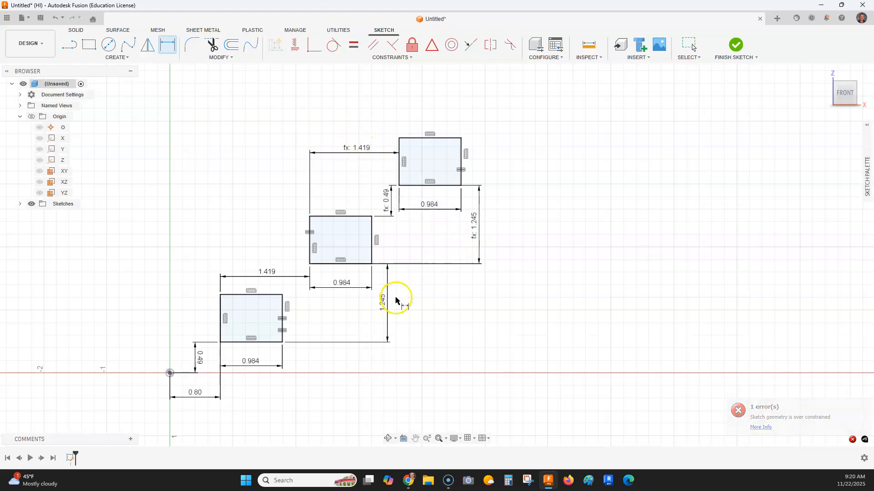
pyautogui.rightClick(555, 283)
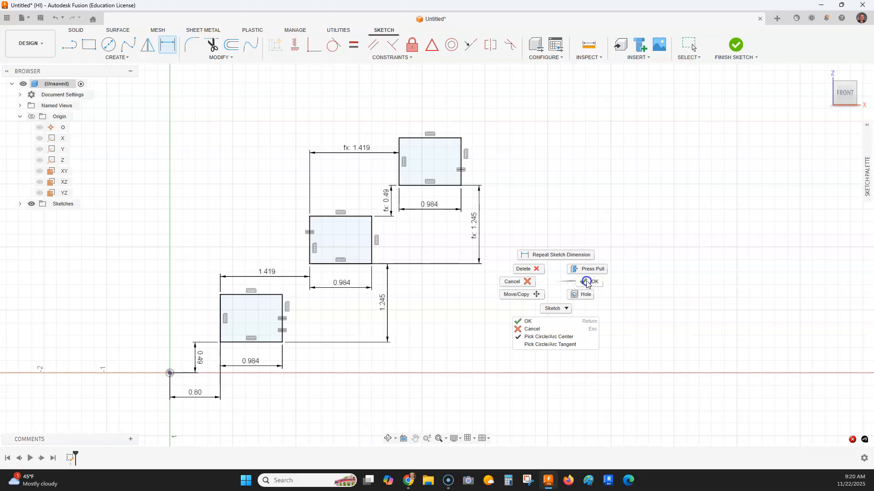
pyautogui.click(588, 284)
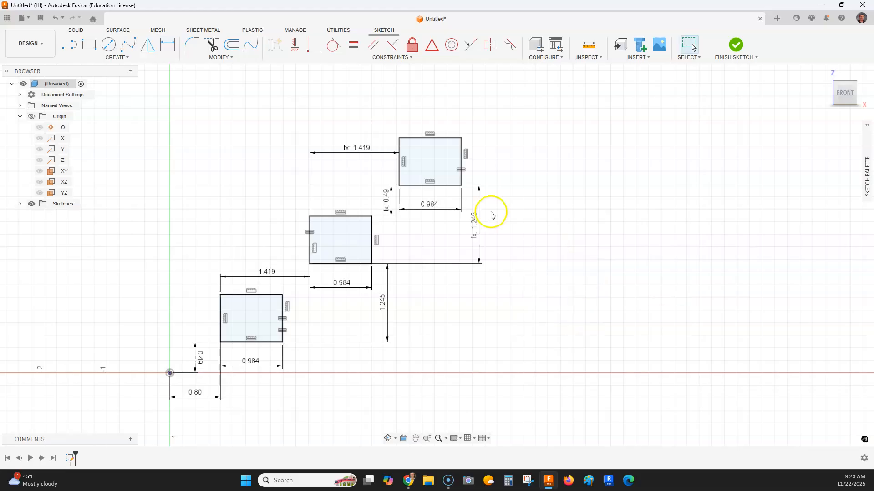
# Mirror all three rectangles about the origin's Z axis.
pyautogui.moveTo(536, 228); pyautogui.dragTo(581, 205, button='middle')
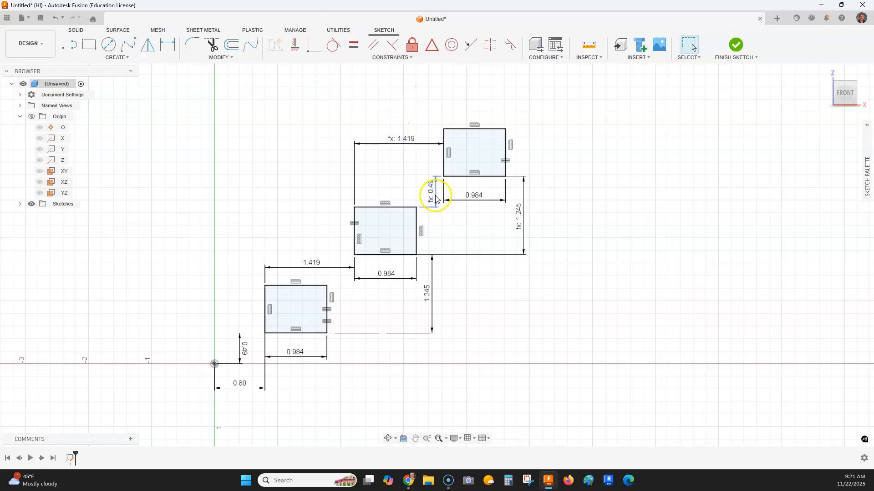
pyautogui.scroll(-2, 484, 297)
pyautogui.moveTo(485, 298); pyautogui.dragTo(587, 298, button='middle')
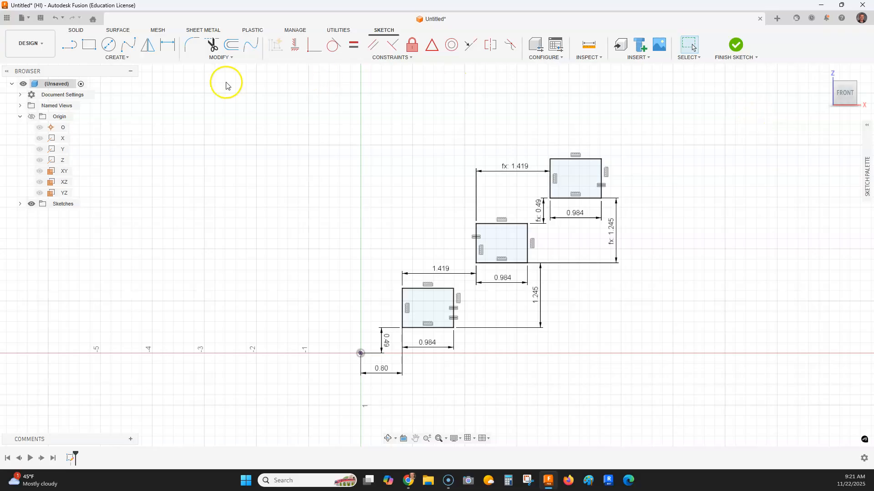
pyautogui.click(132, 61)
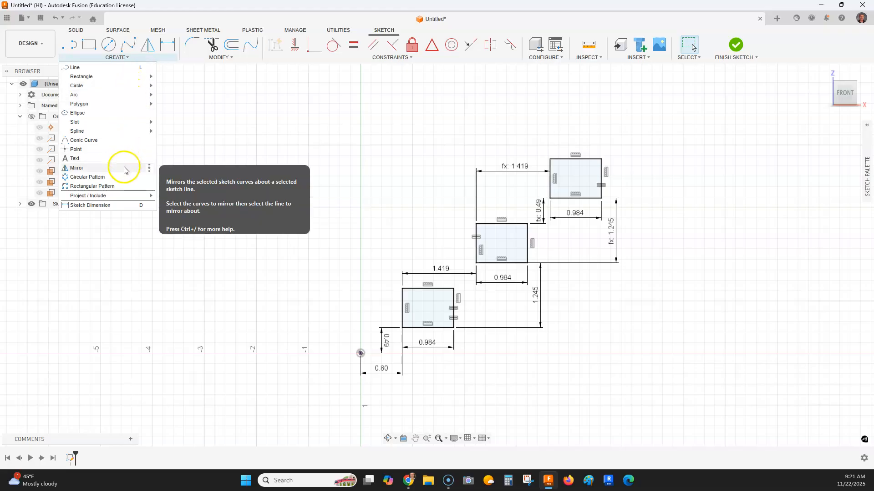
pyautogui.click(150, 44)
pyautogui.moveTo(645, 133)
pyautogui.mouseDown()
pyautogui.moveTo(566, 232)
pyautogui.moveTo(414, 320)
pyautogui.moveTo(384, 349)
pyautogui.mouseUp()
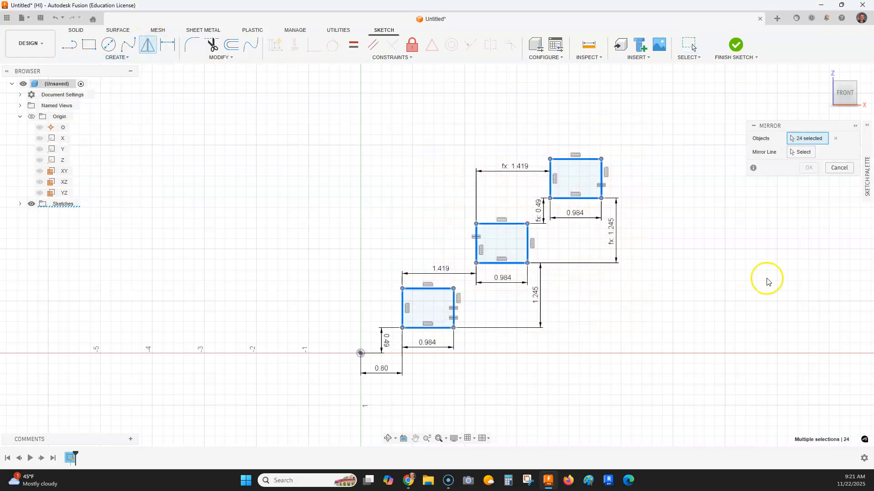
pyautogui.click(795, 156)
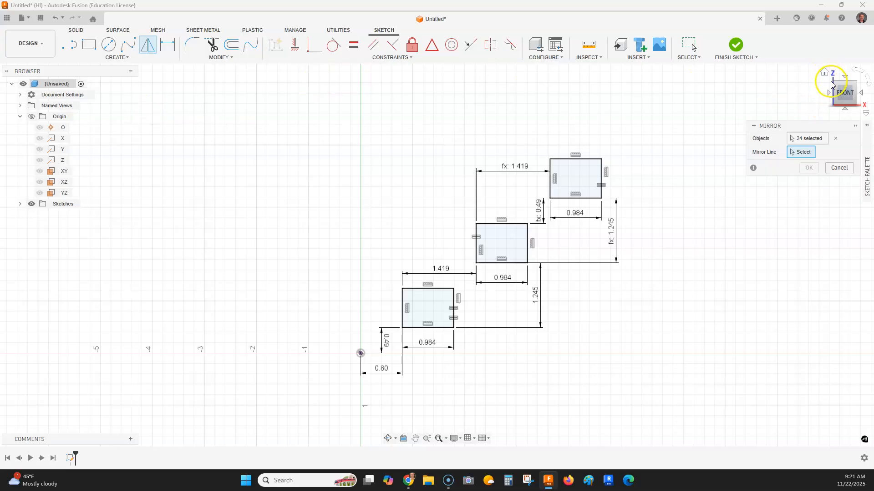
pyautogui.click(65, 161)
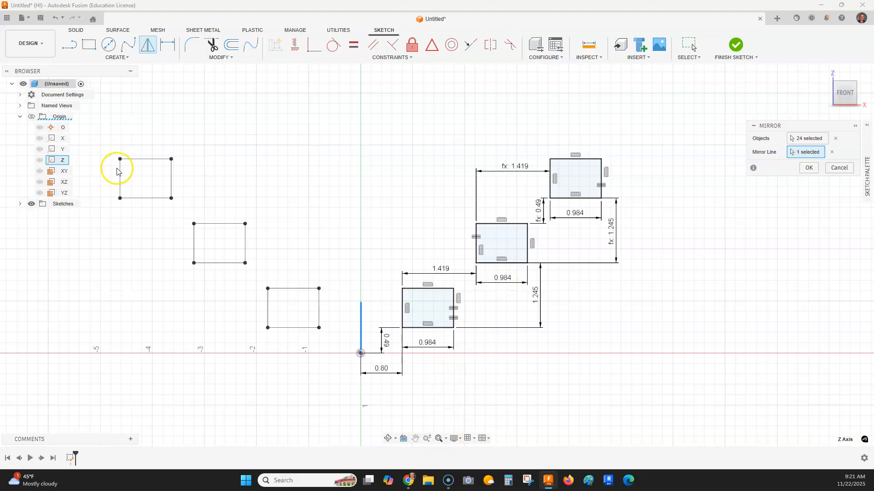
pyautogui.click(807, 168)
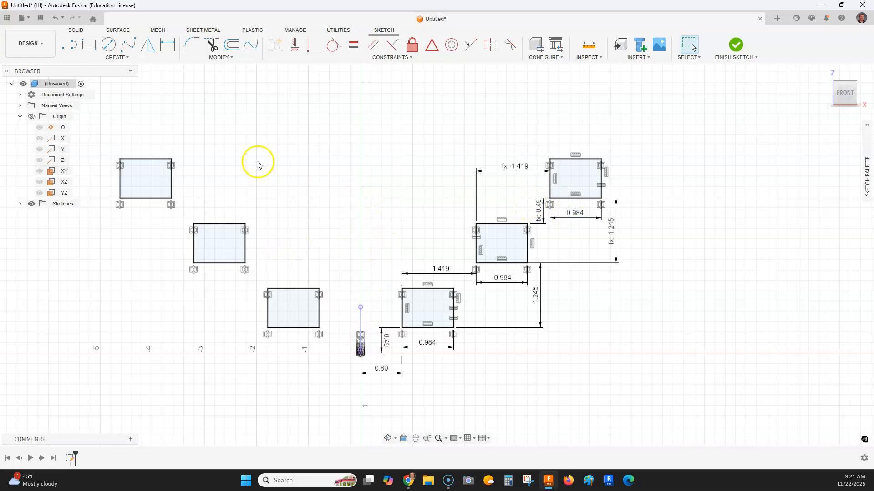
# Finish the sketch and view the six rectangles from an isometric angle and from the front.
pyautogui.click(736, 45)
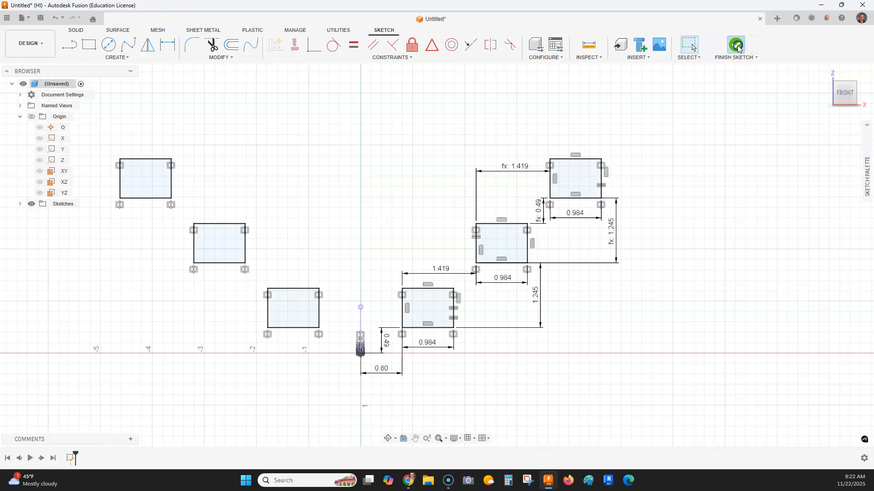
pyautogui.click(855, 88)
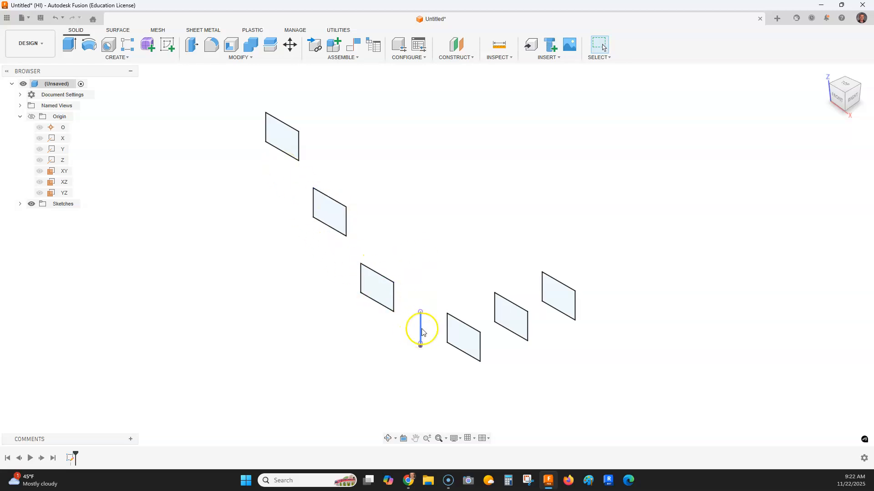
pyautogui.click(837, 100)
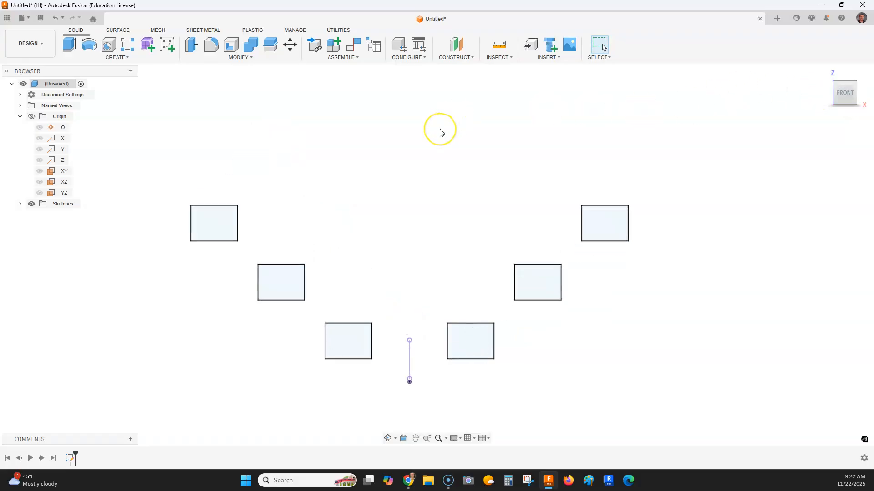
# Undo finishing the sketch to return to sketch editing.
pyautogui.click(54, 18)
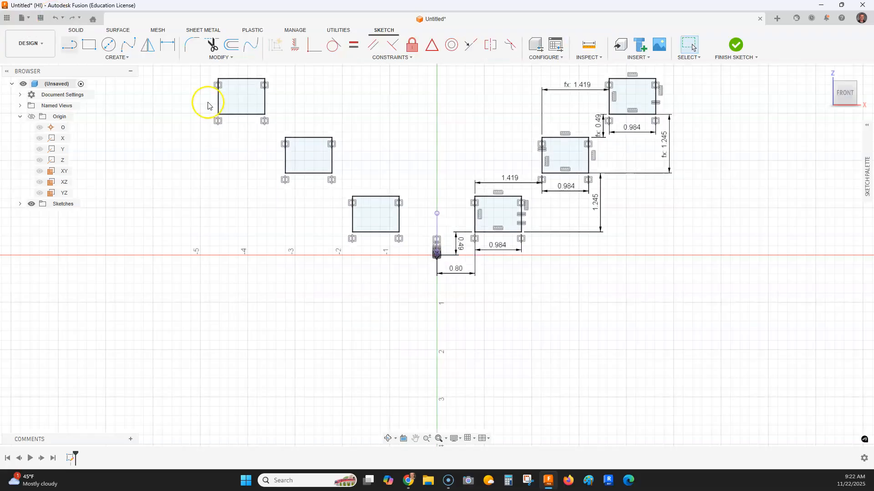
pyautogui.moveTo(413, 155); pyautogui.dragTo(401, 184, button='middle')
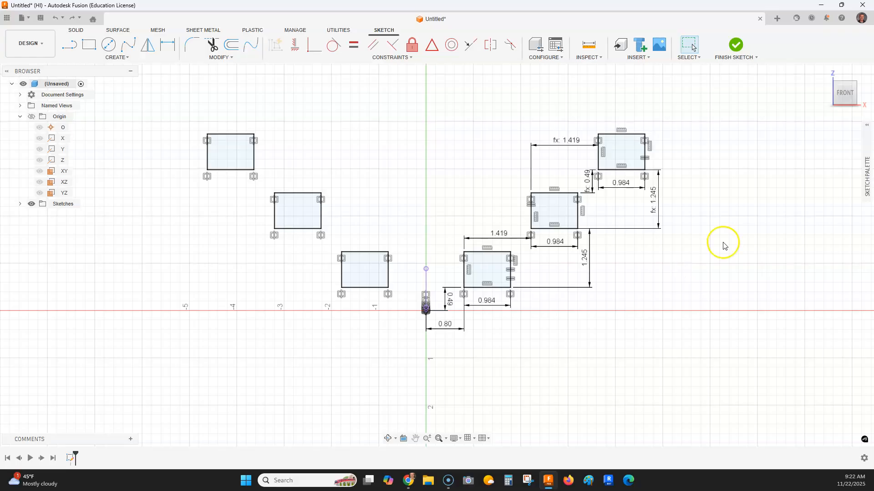
pyautogui.moveTo(725, 246); pyautogui.dragTo(710, 256, button='middle')
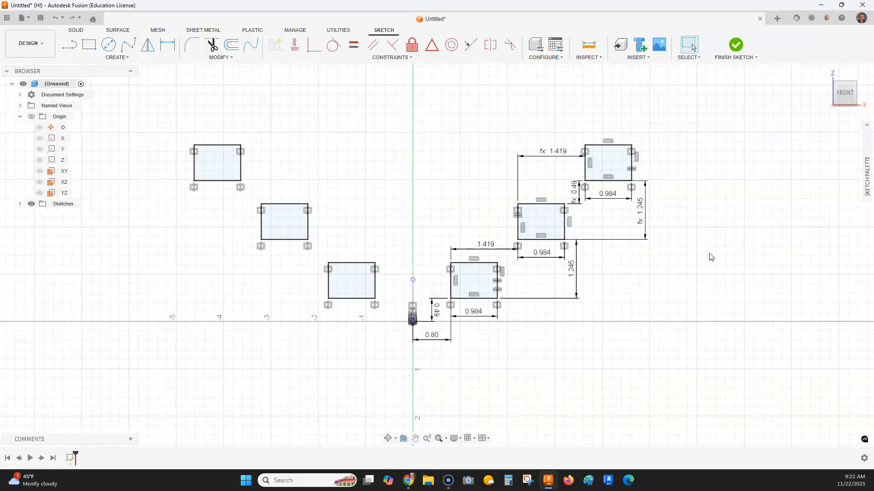